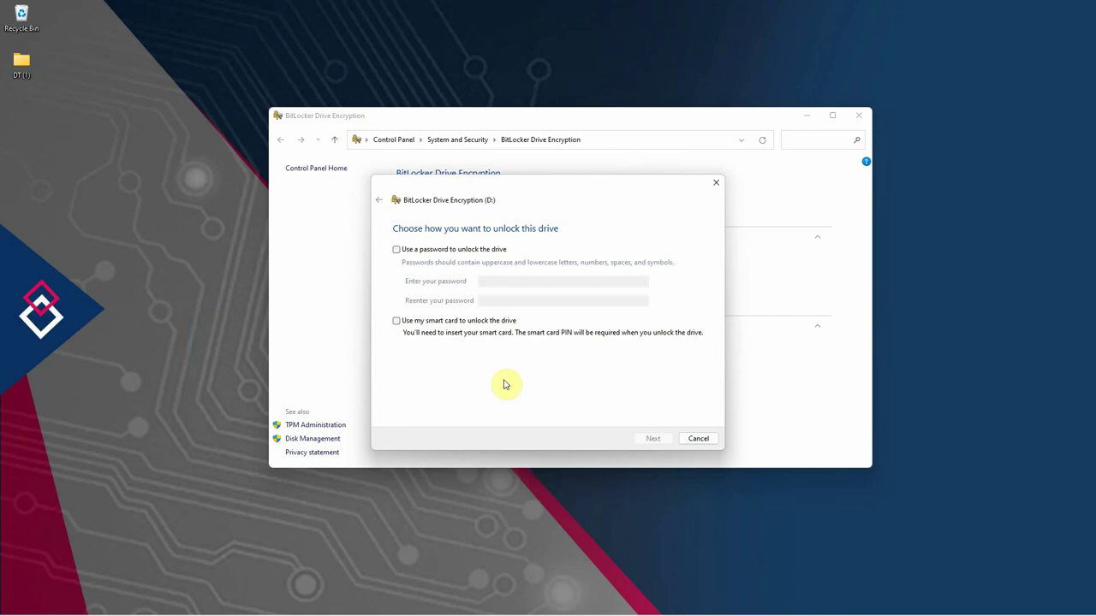
- Choose password unlocking for drive D, enter and confirm the drive password, and continue
drag(587, 189, 605, 174)
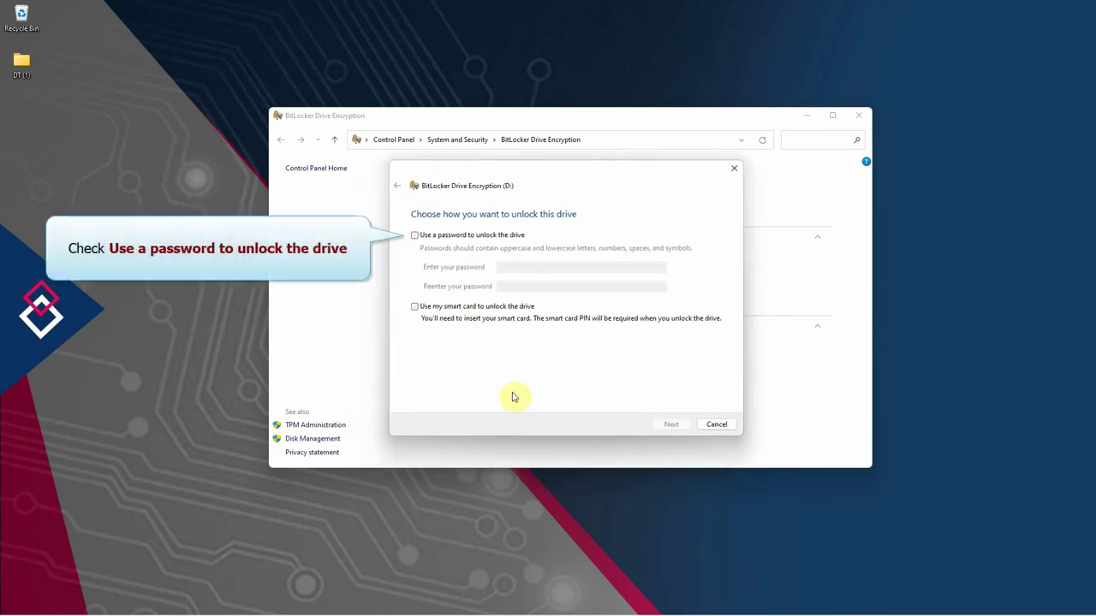
click(414, 238)
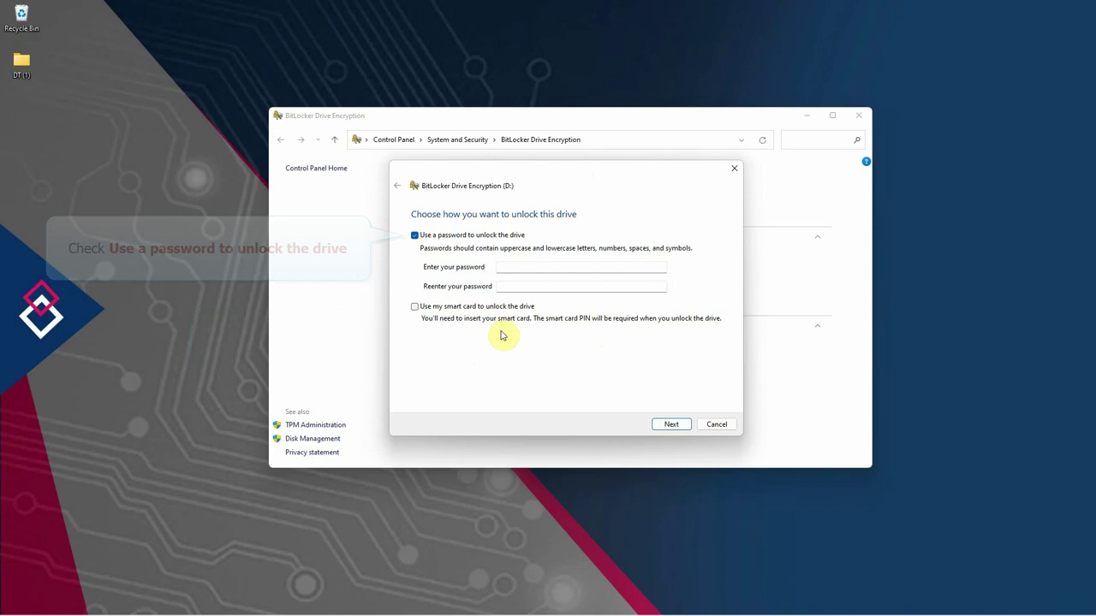
click(506, 267)
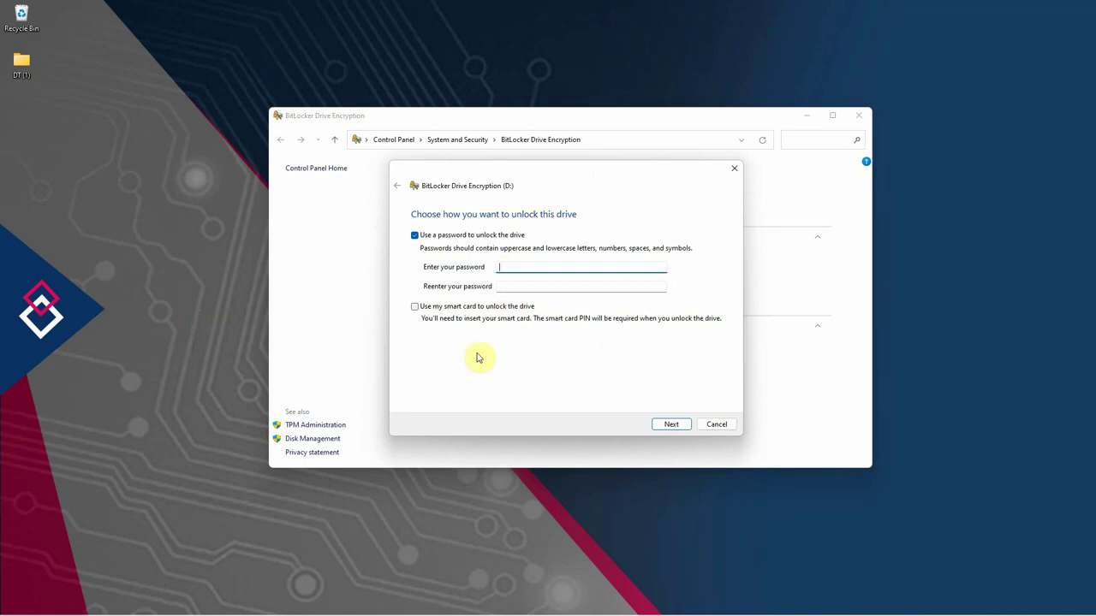
text(abc)
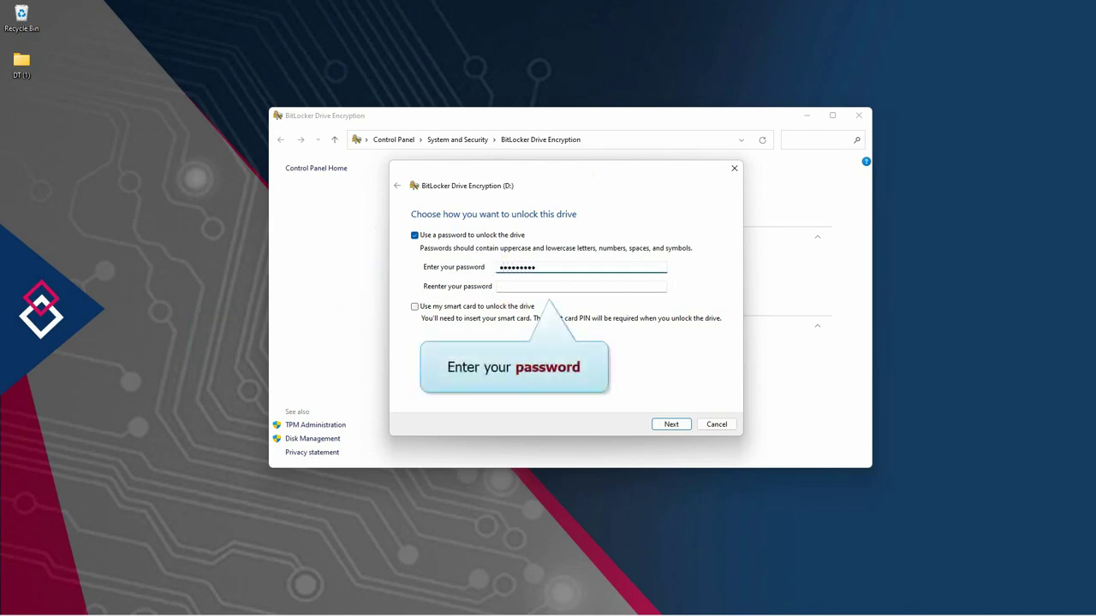
click(510, 286)
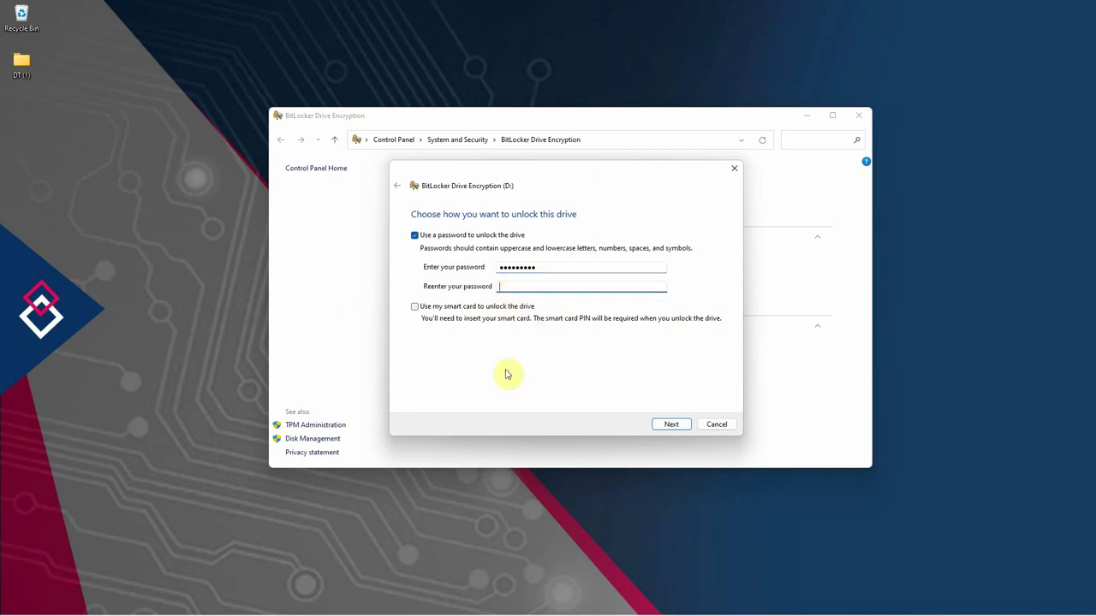
text(a)
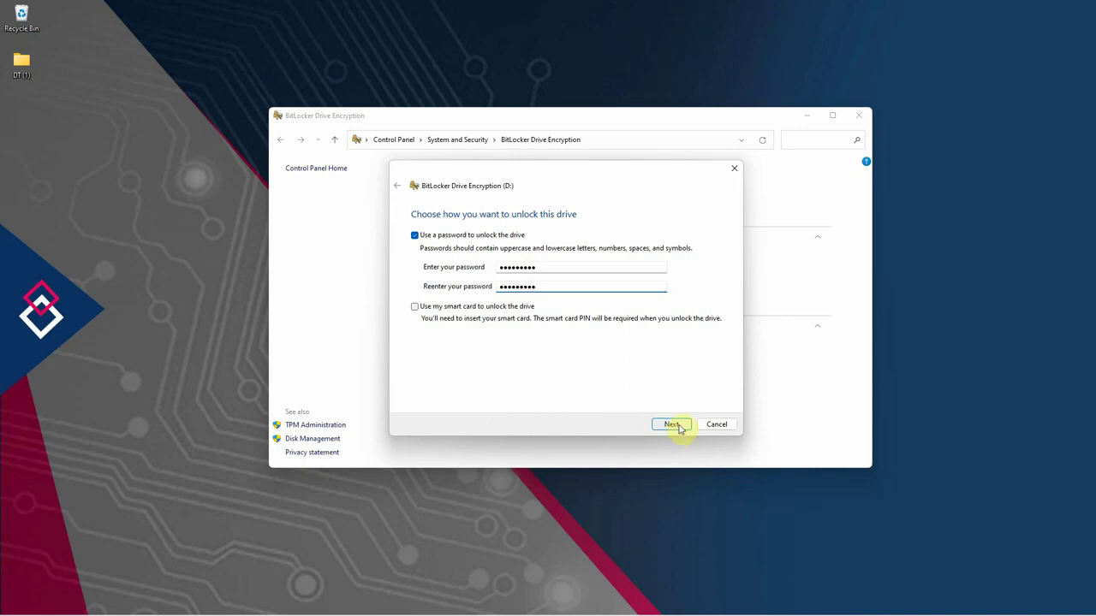
click(677, 426)
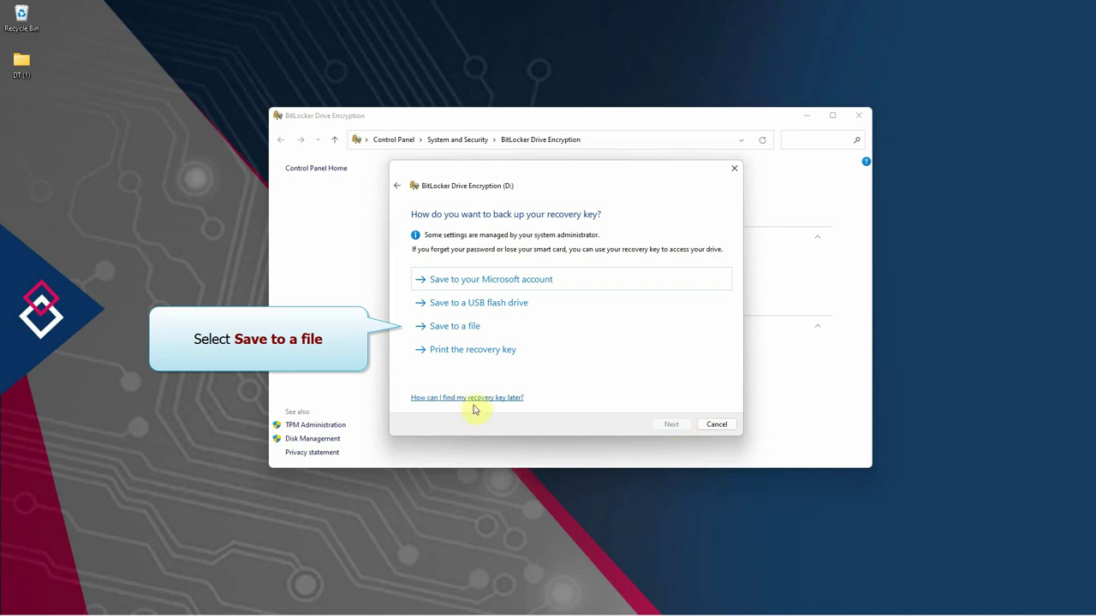
- Save drive D's recovery key as a file in the Desktop folder and continue
click(478, 331)
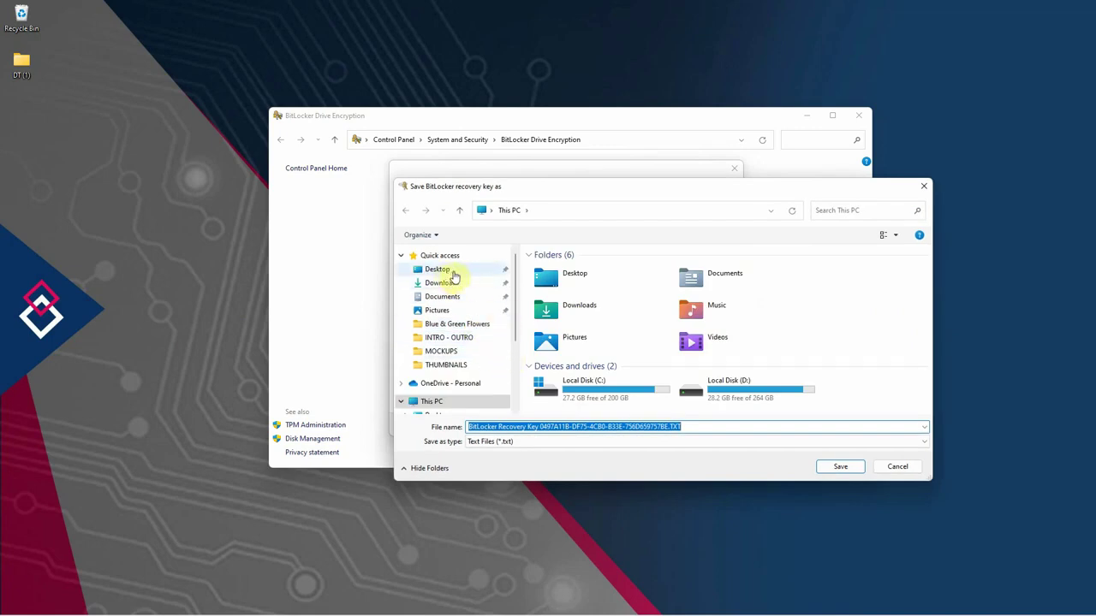
click(455, 277)
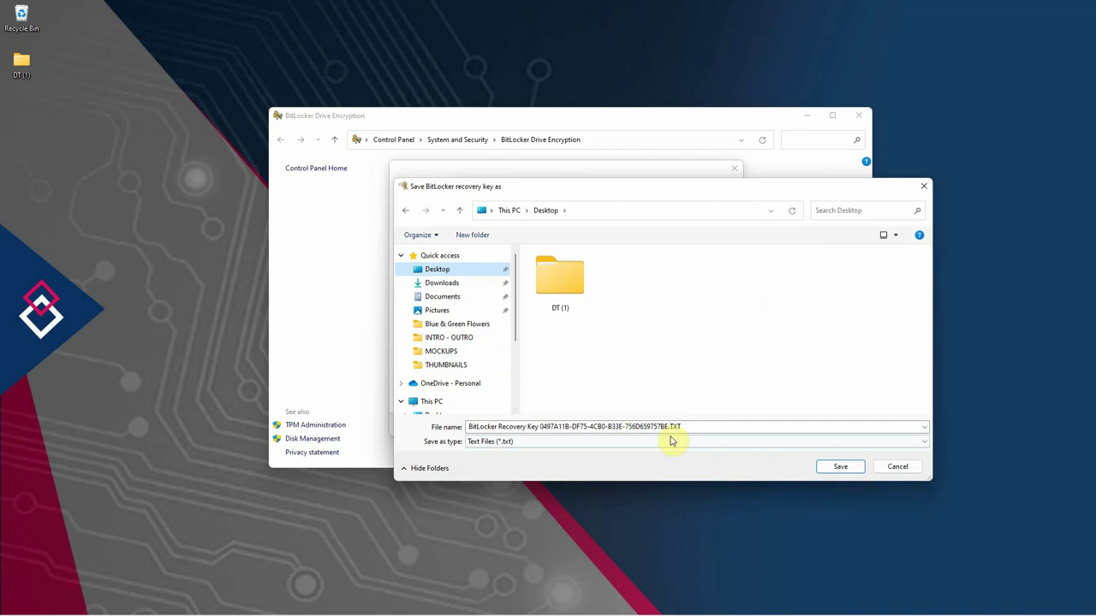
click(842, 468)
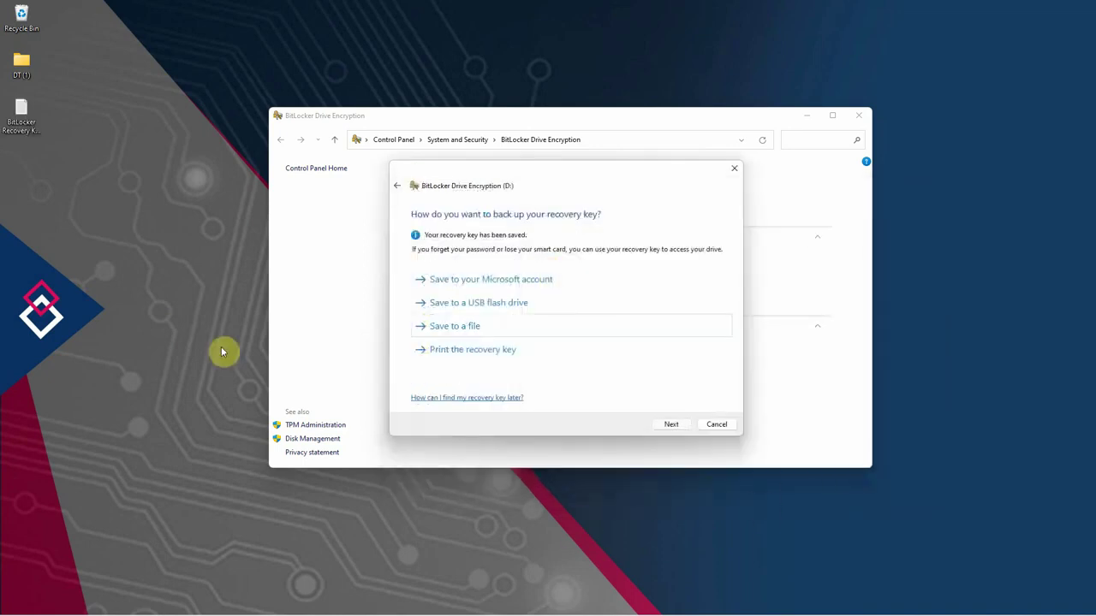
click(671, 425)
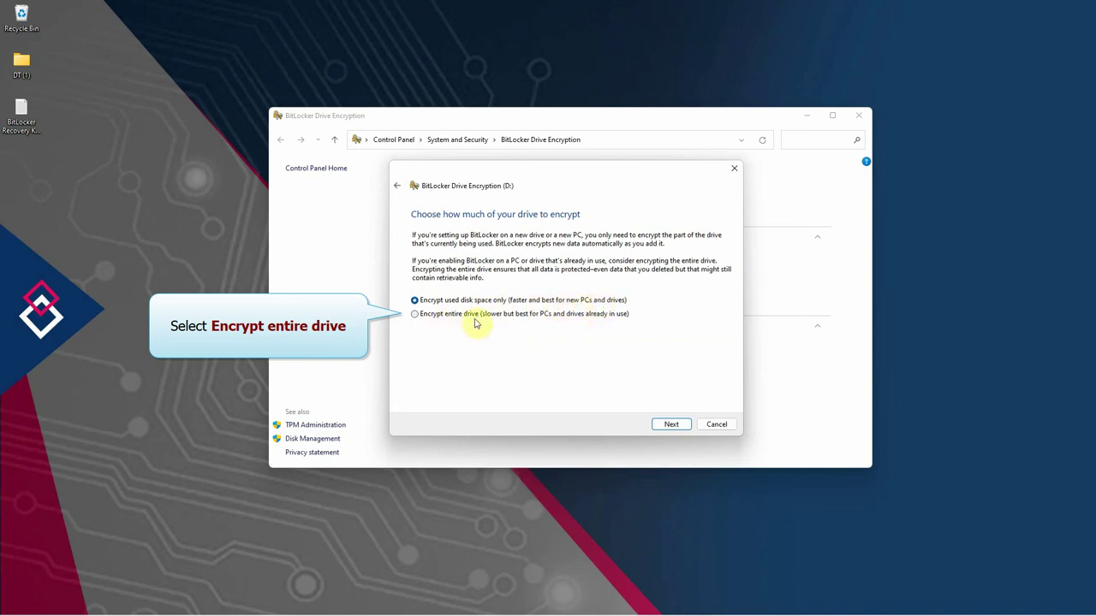
- Choose Encrypt entire drive with New encryption mode and start encrypting drive D
click(416, 314)
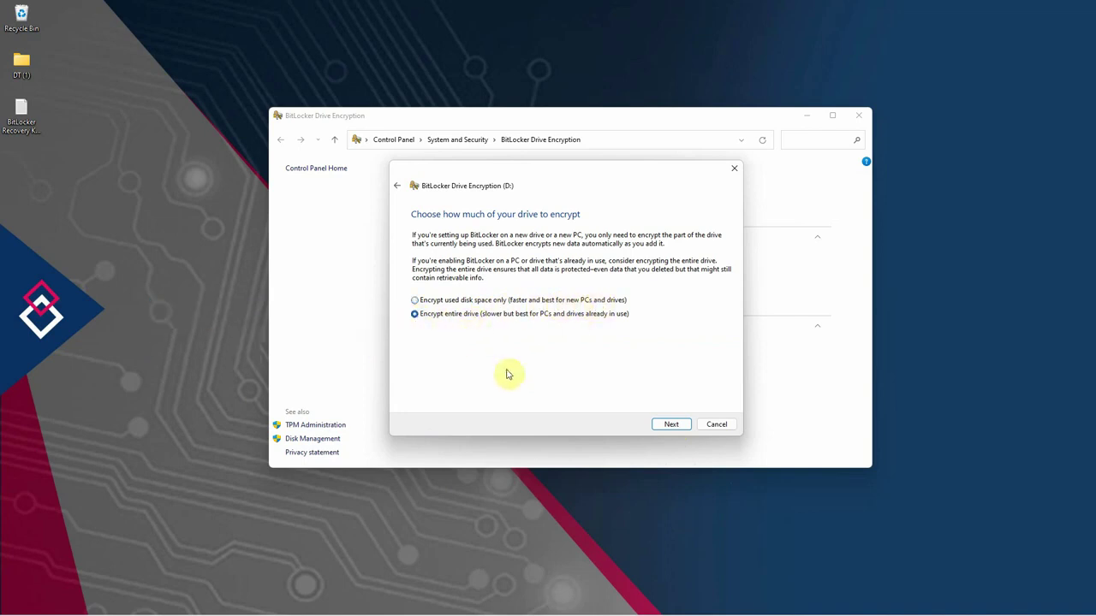
click(672, 425)
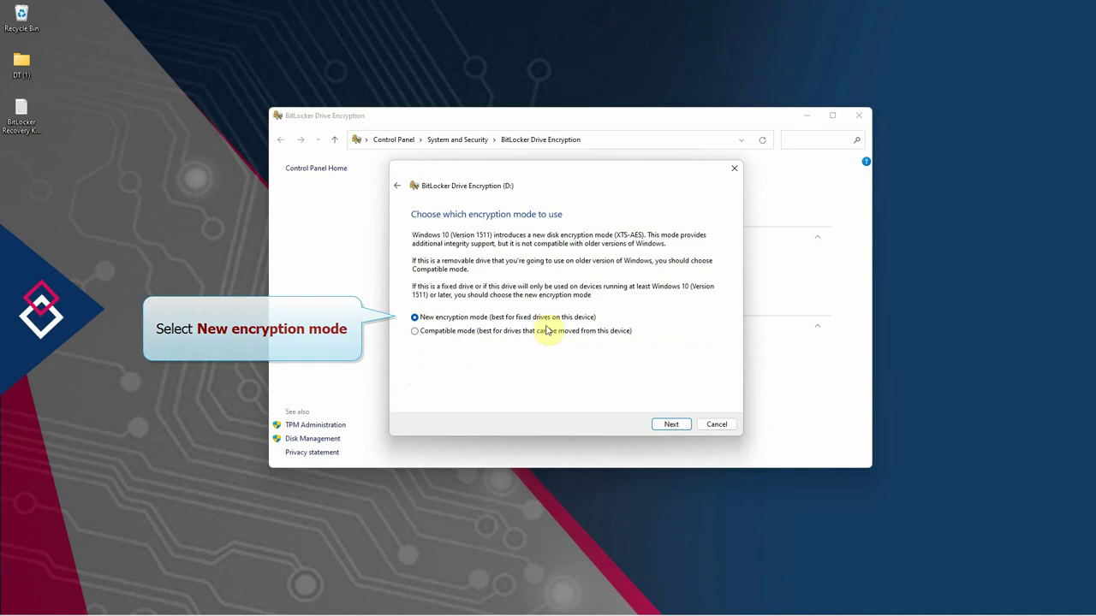
click(671, 425)
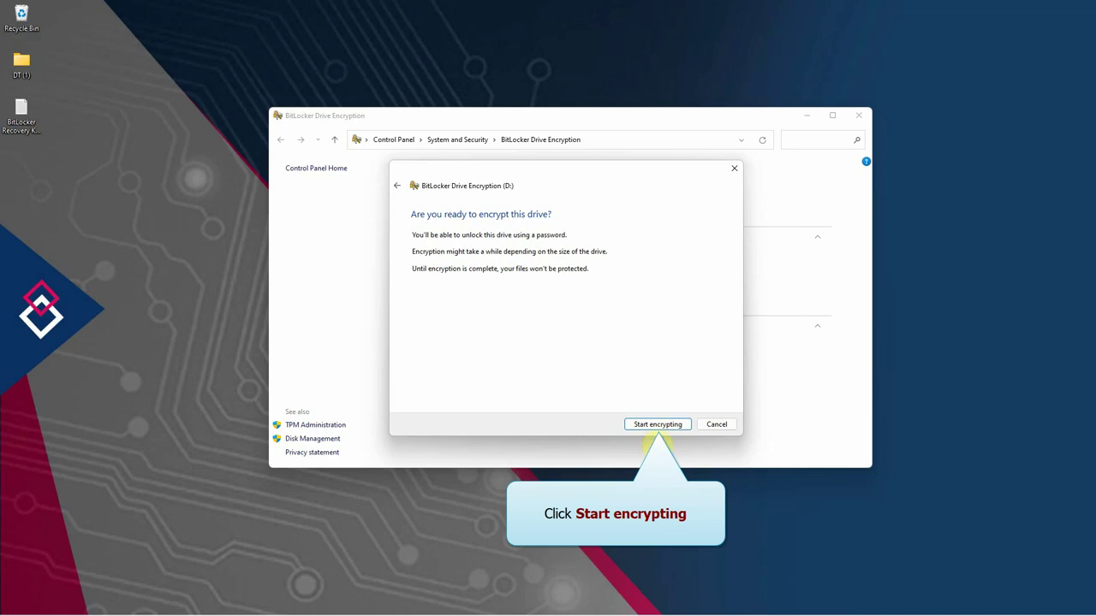
click(657, 425)
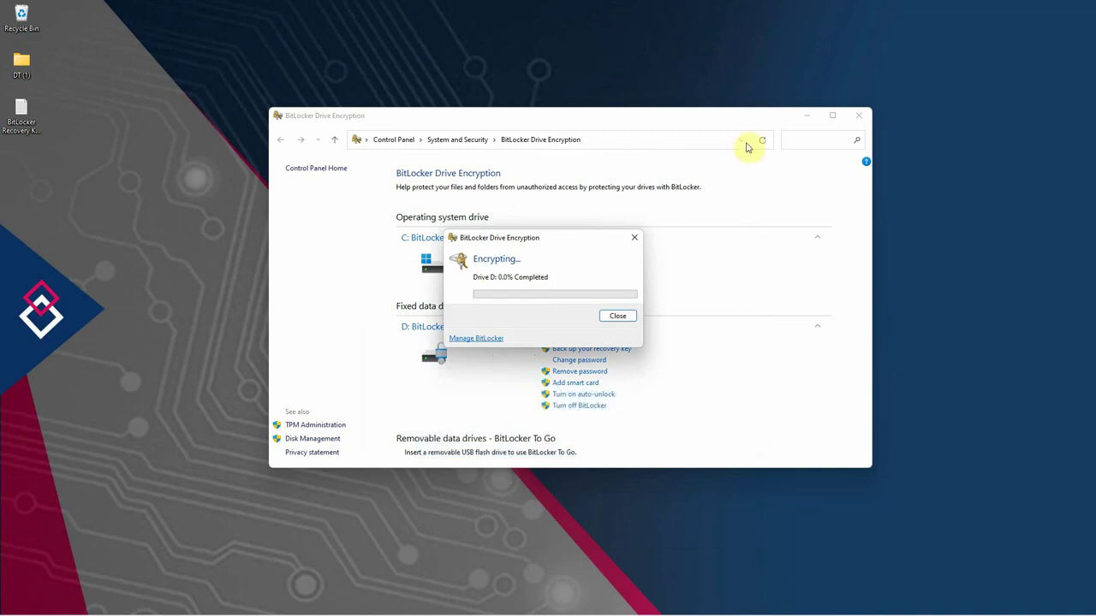
- Minimize the BitLocker window and restart the PC from the Start button's power menu
click(807, 116)
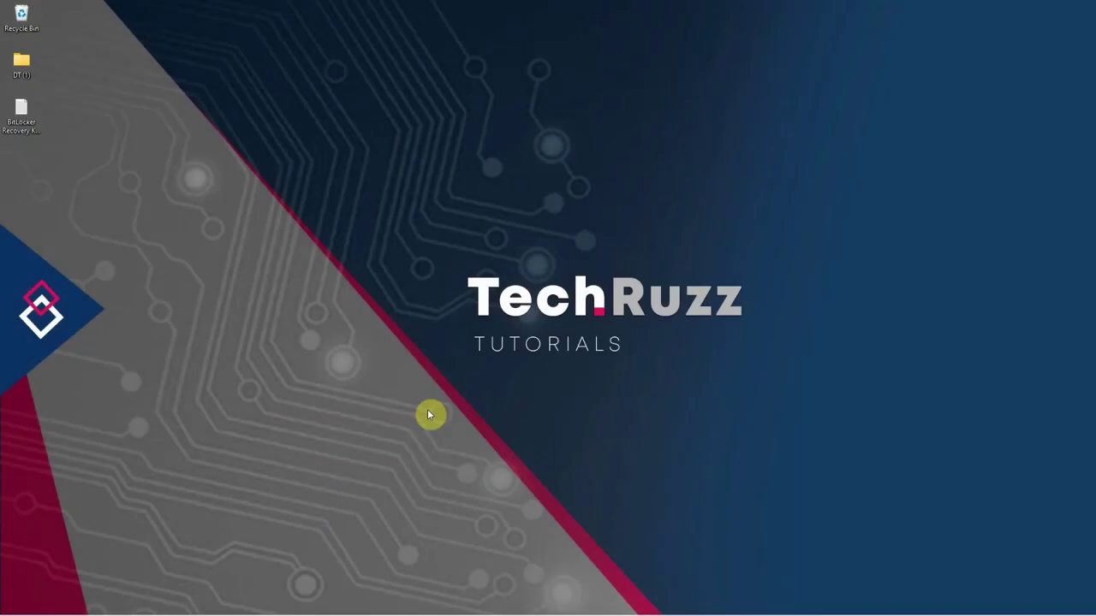
mouse_move(357, 604)
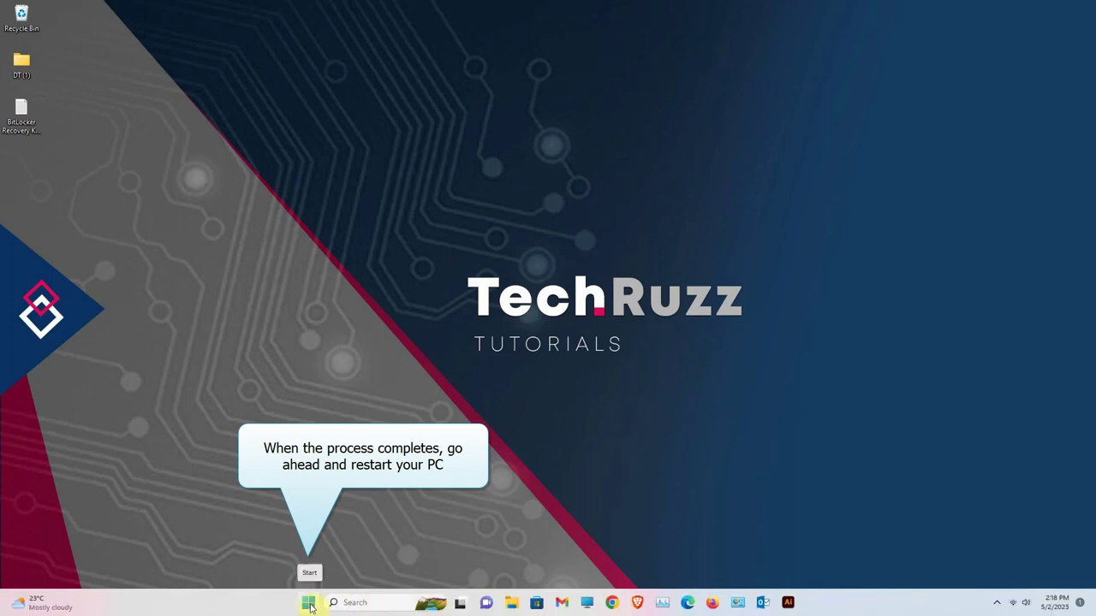
right_click(309, 604)
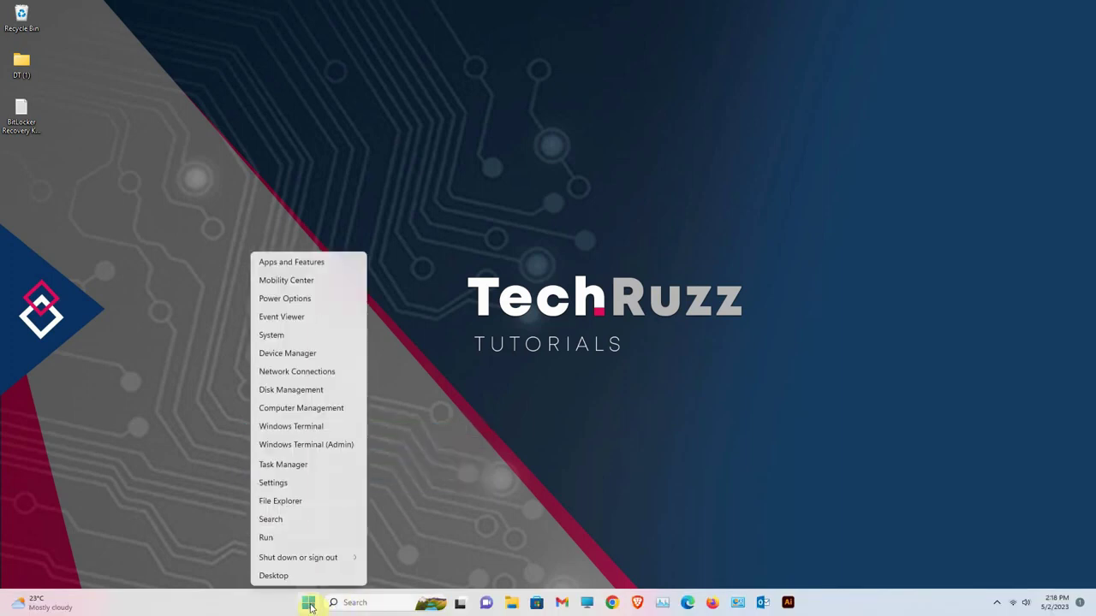
mouse_move(313, 564)
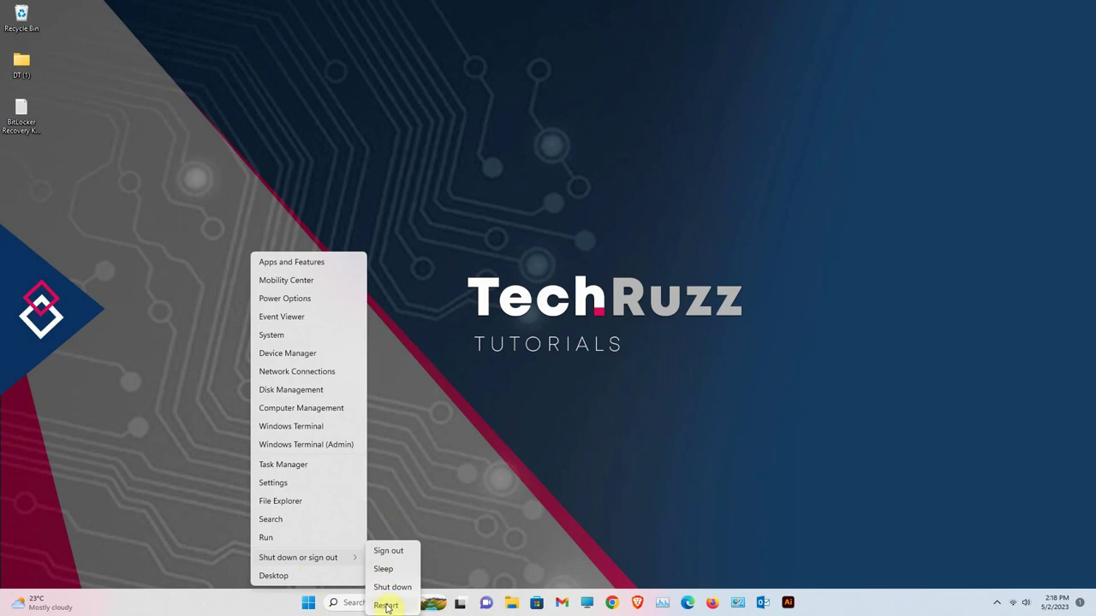
click(386, 606)
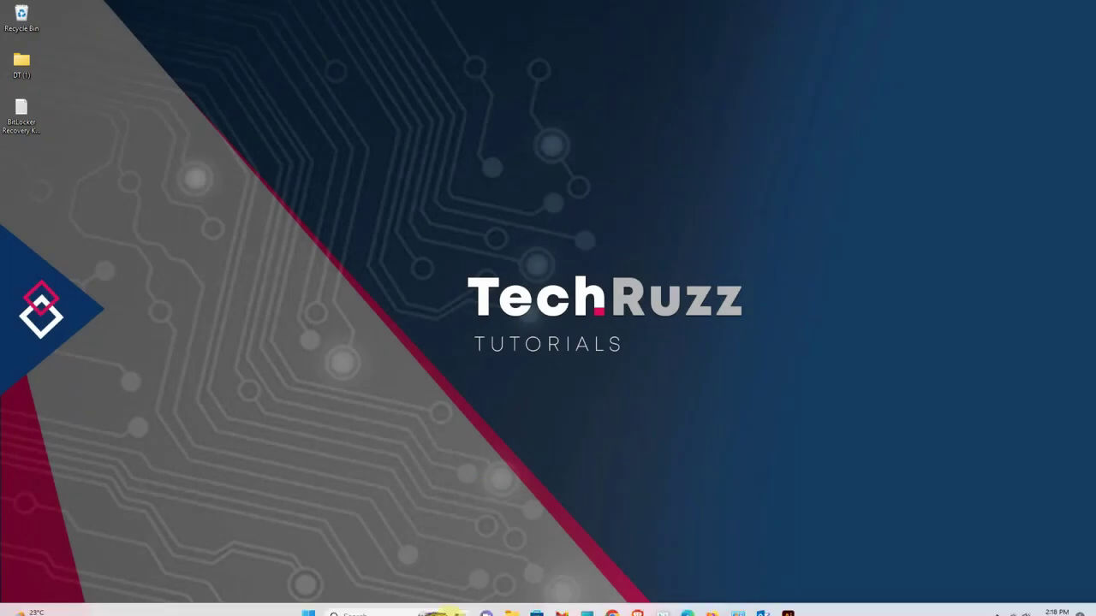
- Go to This PC in File Explorer and unlock Local Disk (D:) with its BitLocker password
click(510, 604)
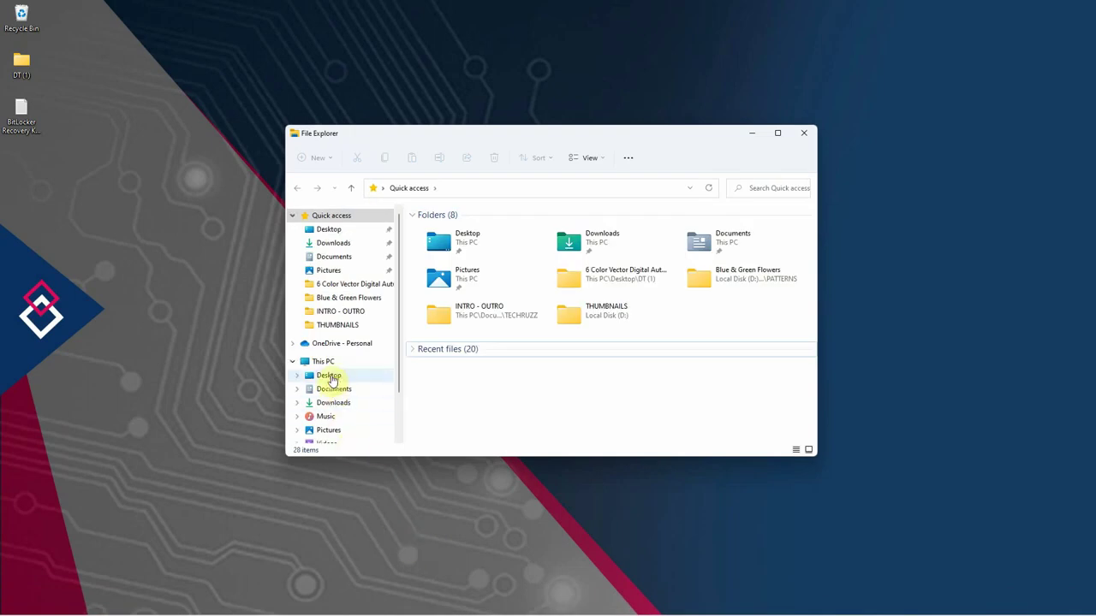
click(330, 363)
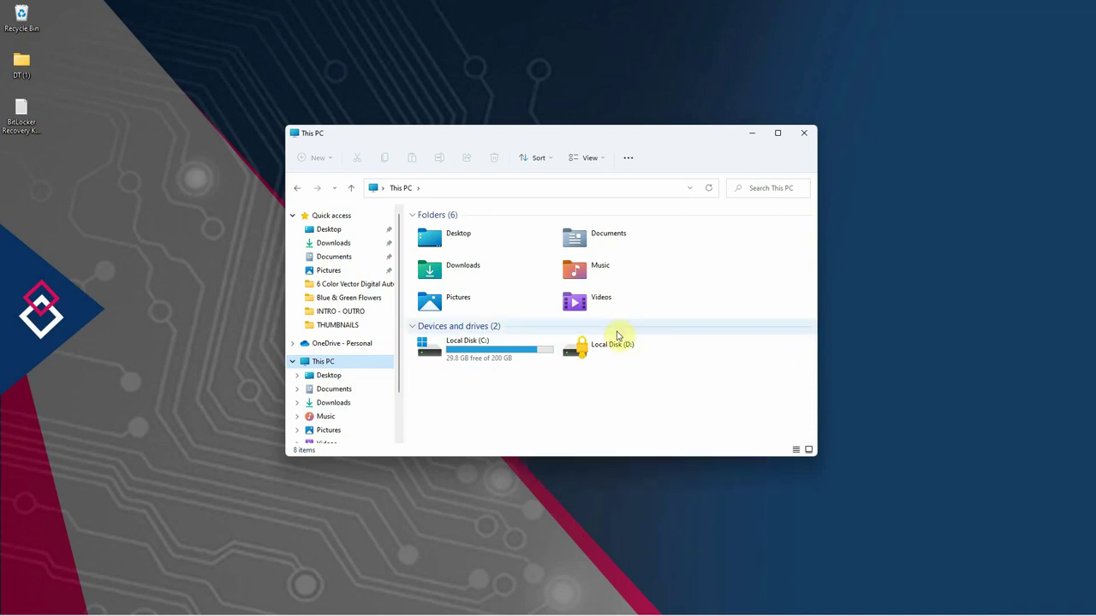
click(604, 355)
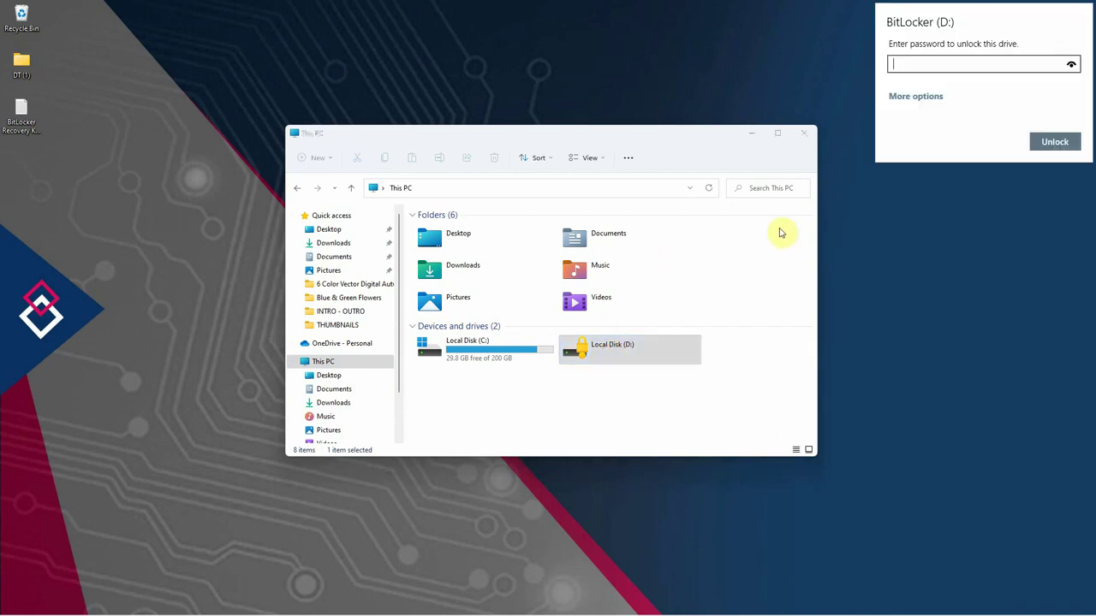
text(••••••••)
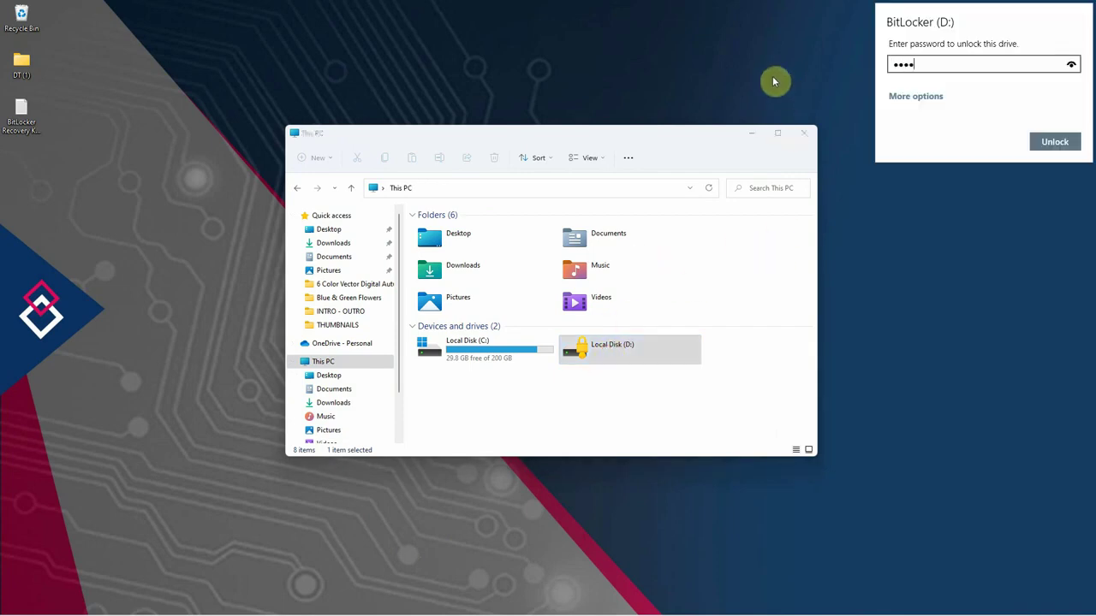
text(•)
click(1053, 145)
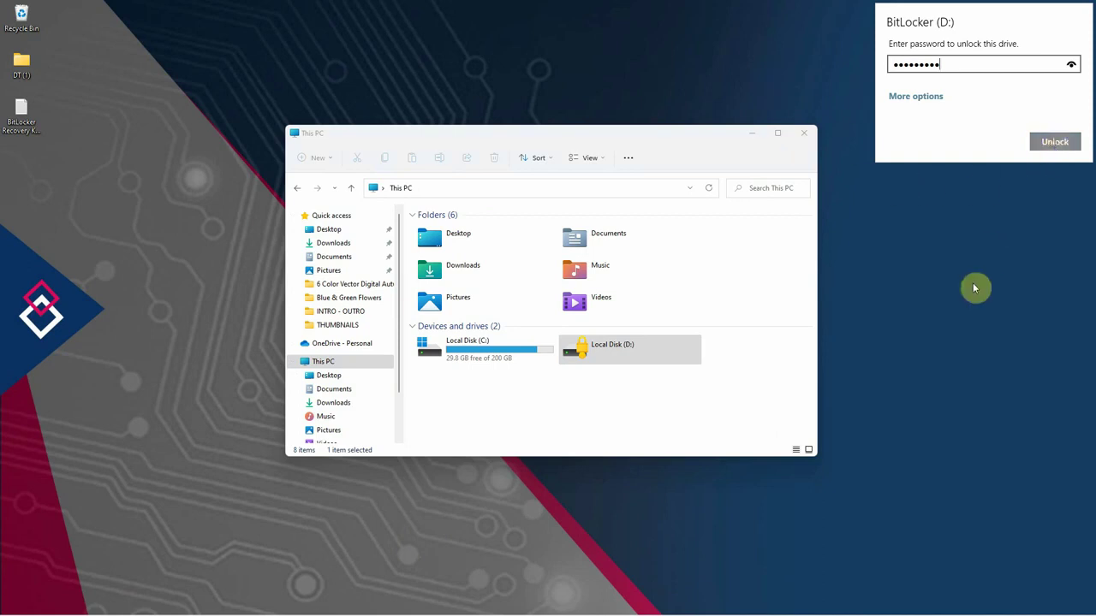
key(Return)
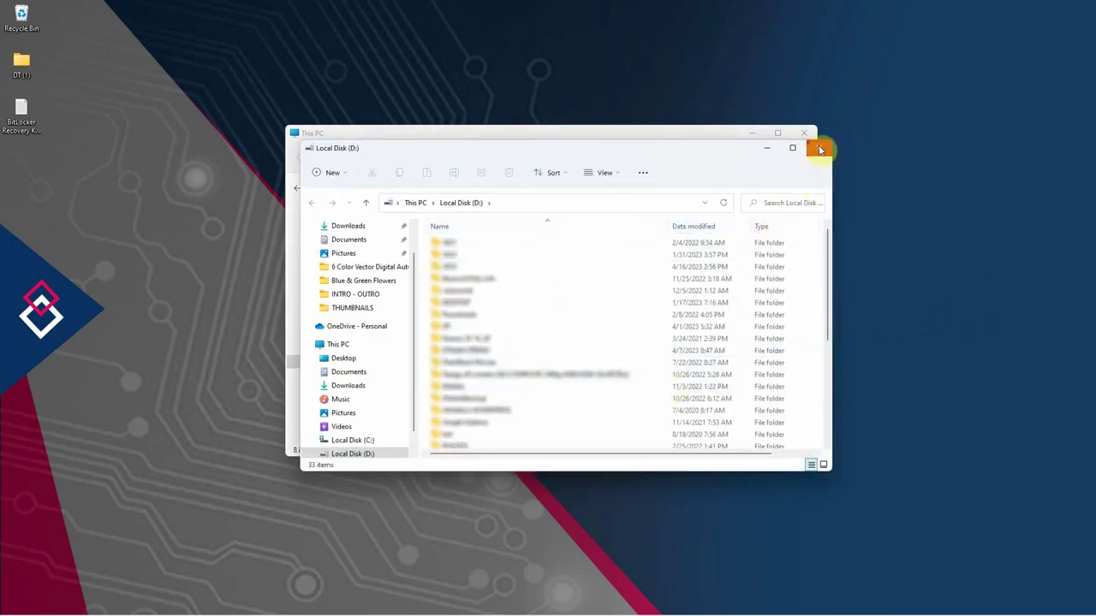
- Close the D: contents window and view the context menus of drives D: and C:
click(819, 148)
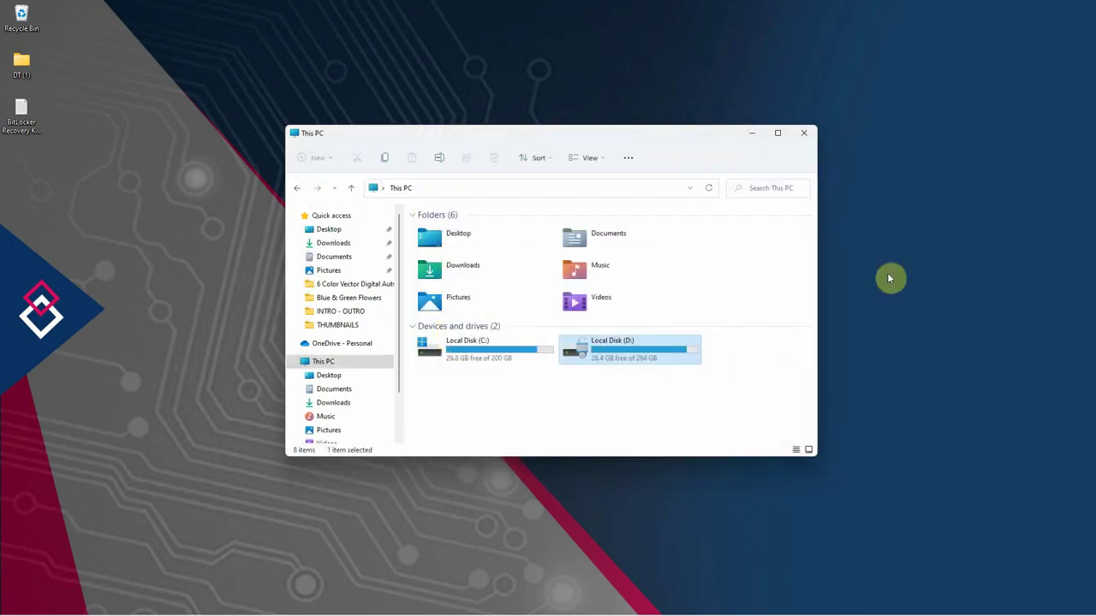
right_click(632, 351)
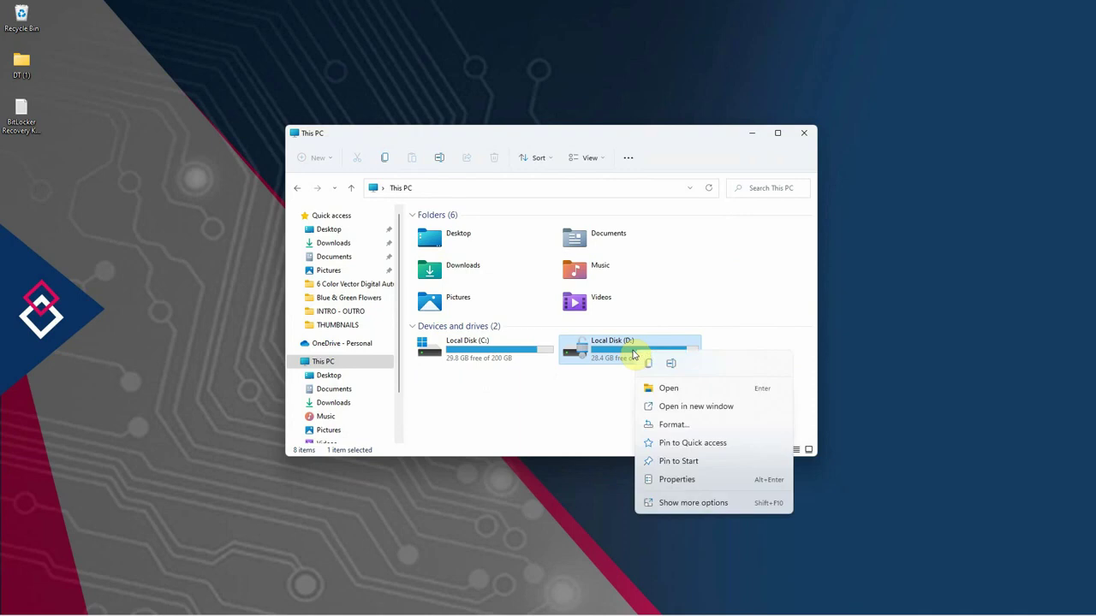
click(617, 412)
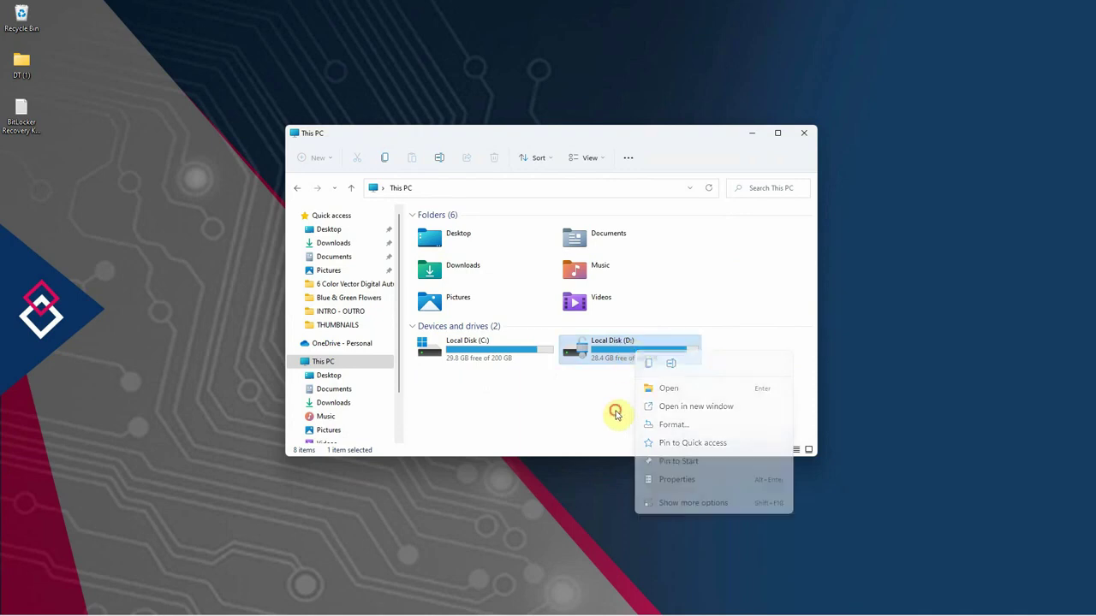
click(484, 345)
right_click(484, 345)
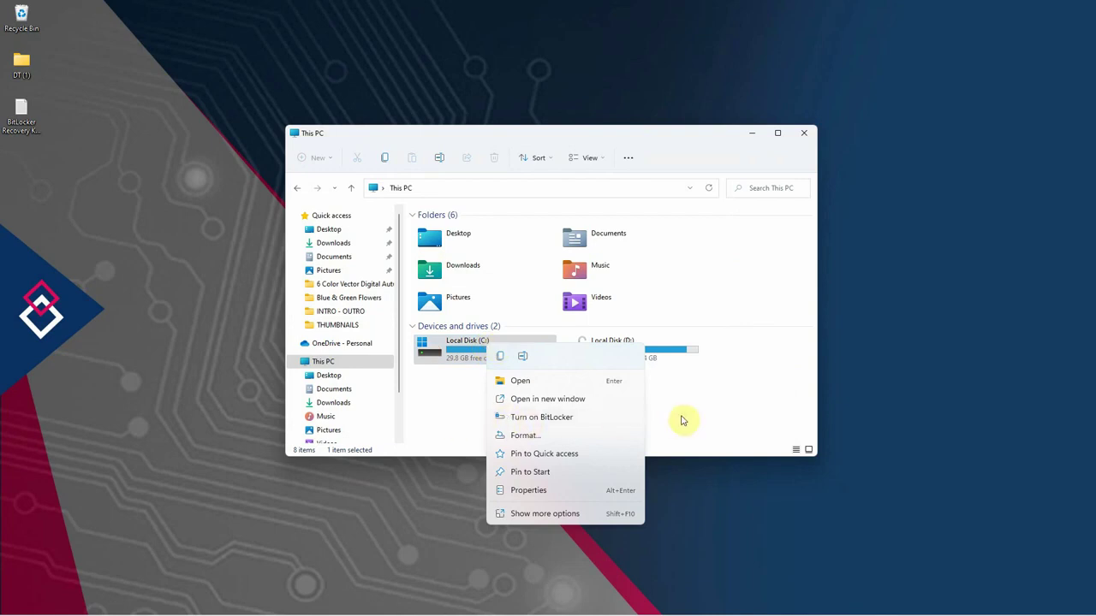
click(680, 417)
right_click(639, 354)
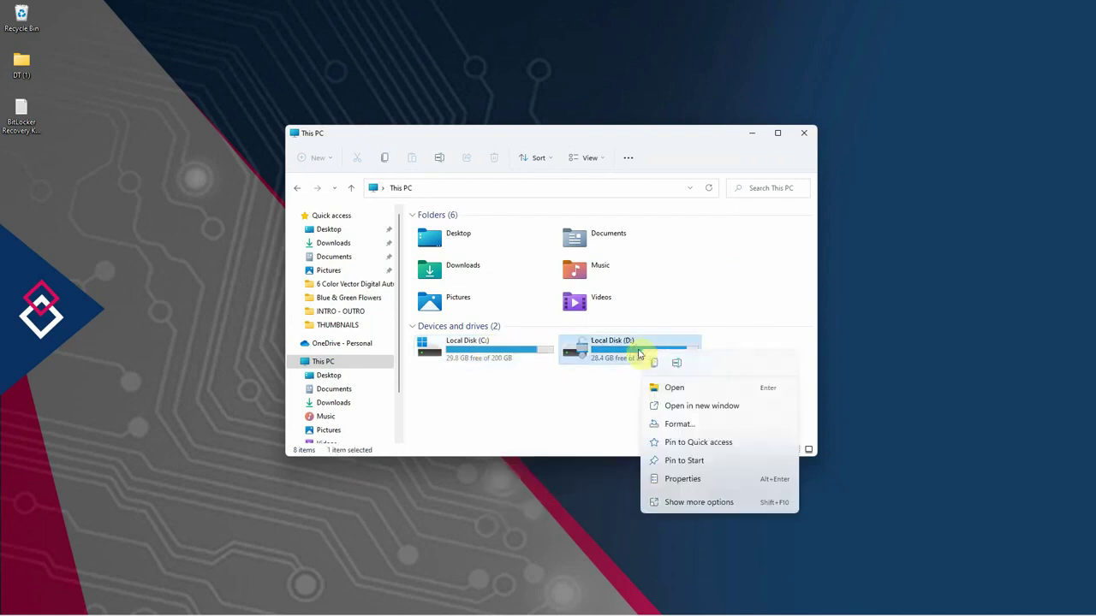
click(587, 413)
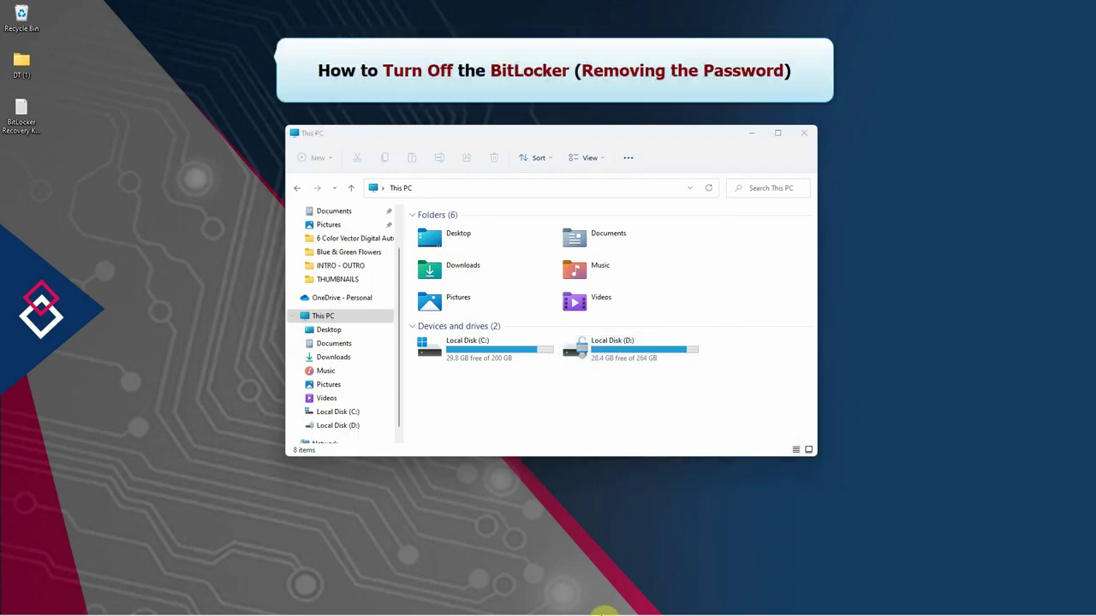
- Search 'bitlocker' from Start and open the Manage BitLocker Control Panel result
mouse_move(602, 613)
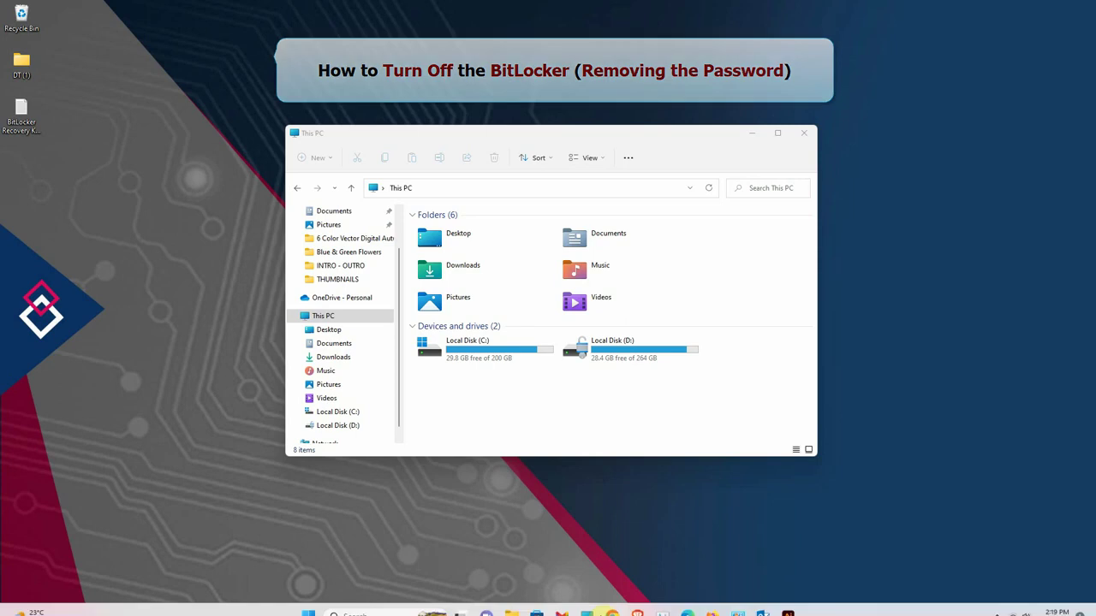
click(308, 603)
text(bi)
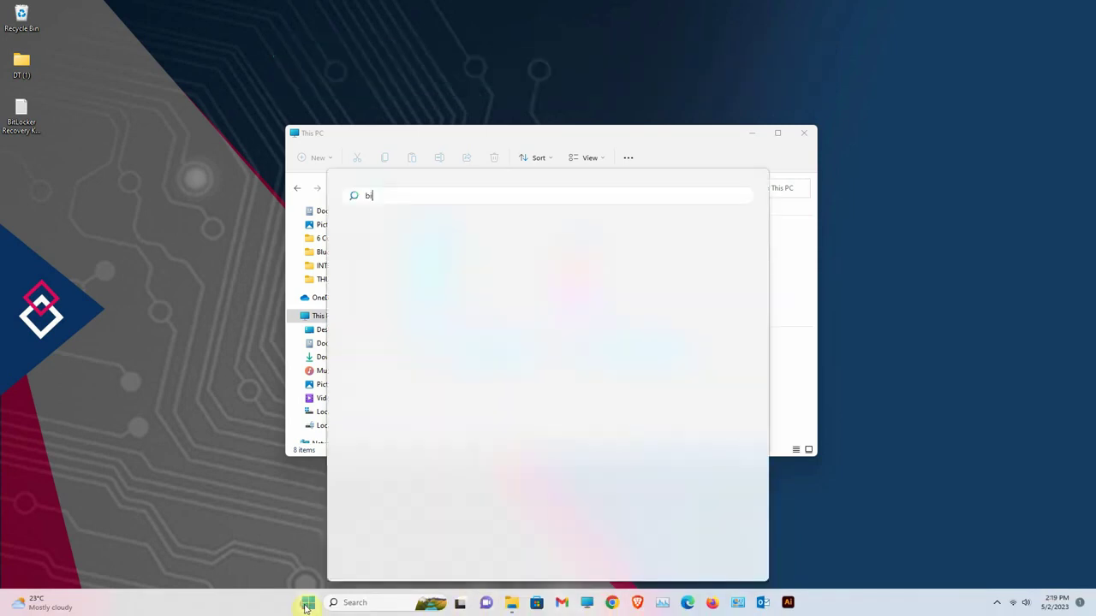
text(tlocker)
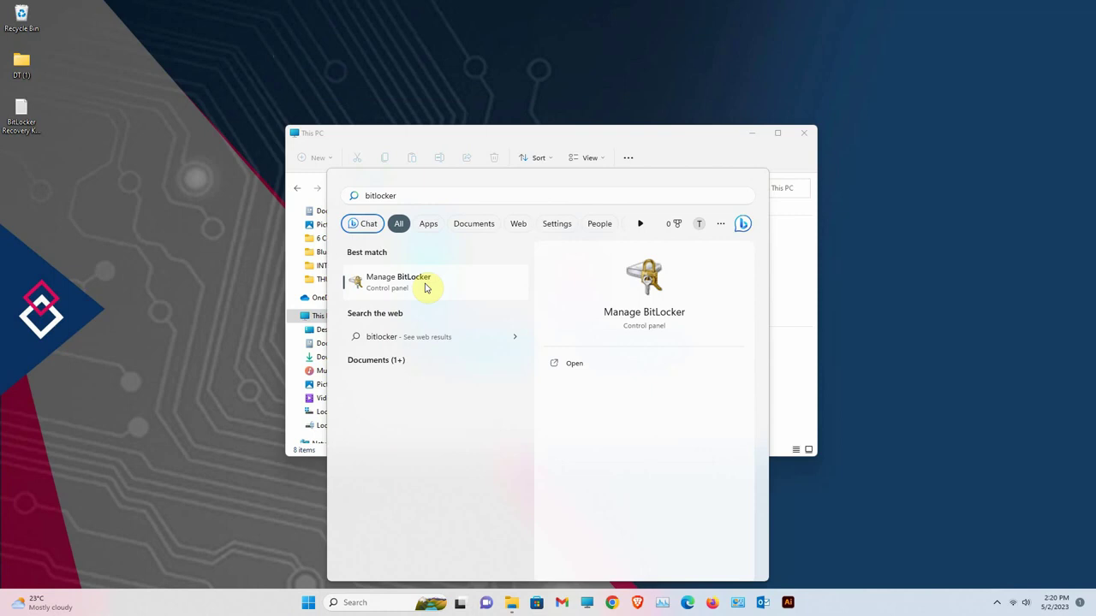
click(425, 287)
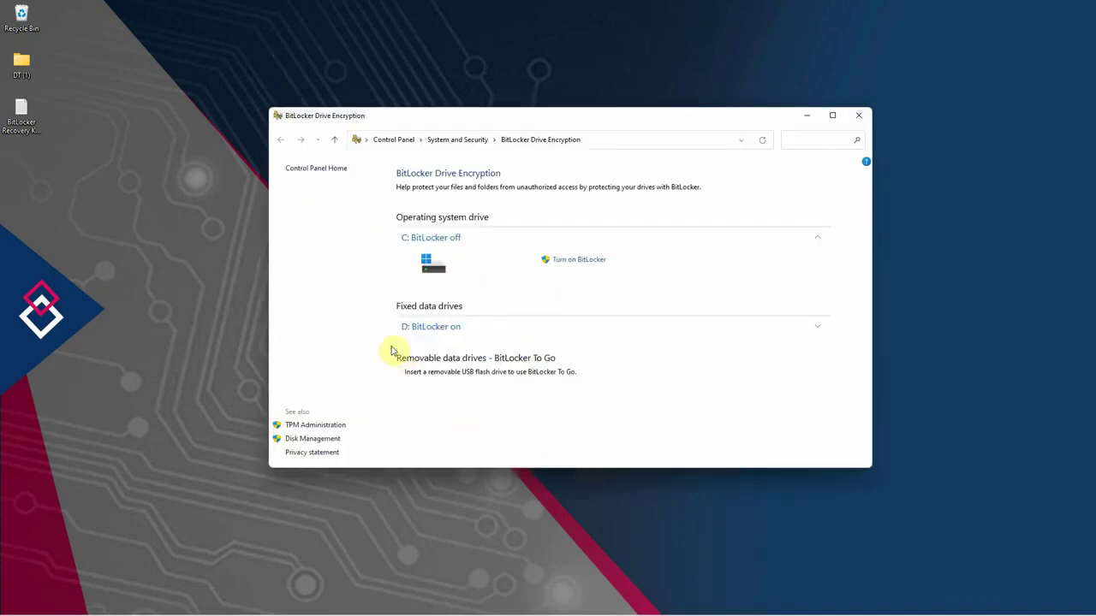
- Expand drive D's BitLocker options and arrange the BitLocker window beside This PC
click(818, 332)
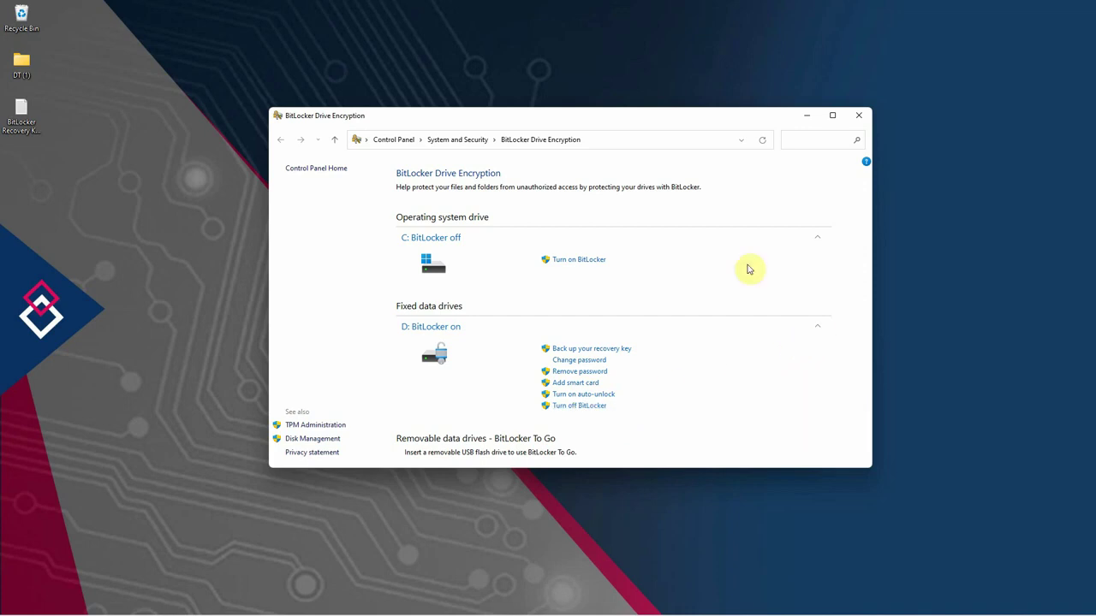
drag(717, 125, 463, 128)
drag(666, 133, 910, 128)
click(432, 147)
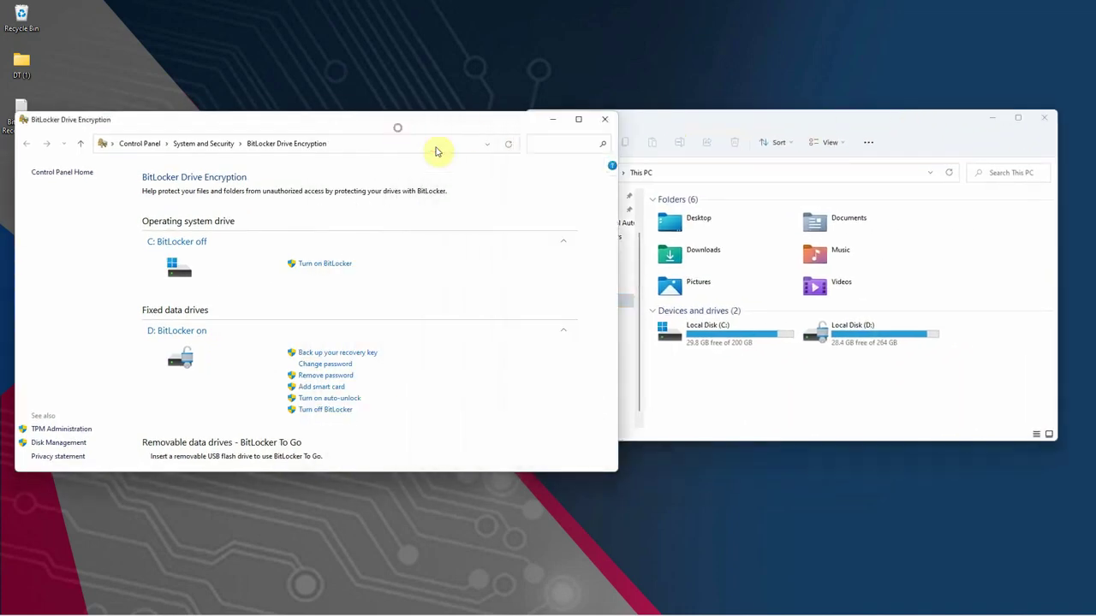
drag(621, 233, 454, 225)
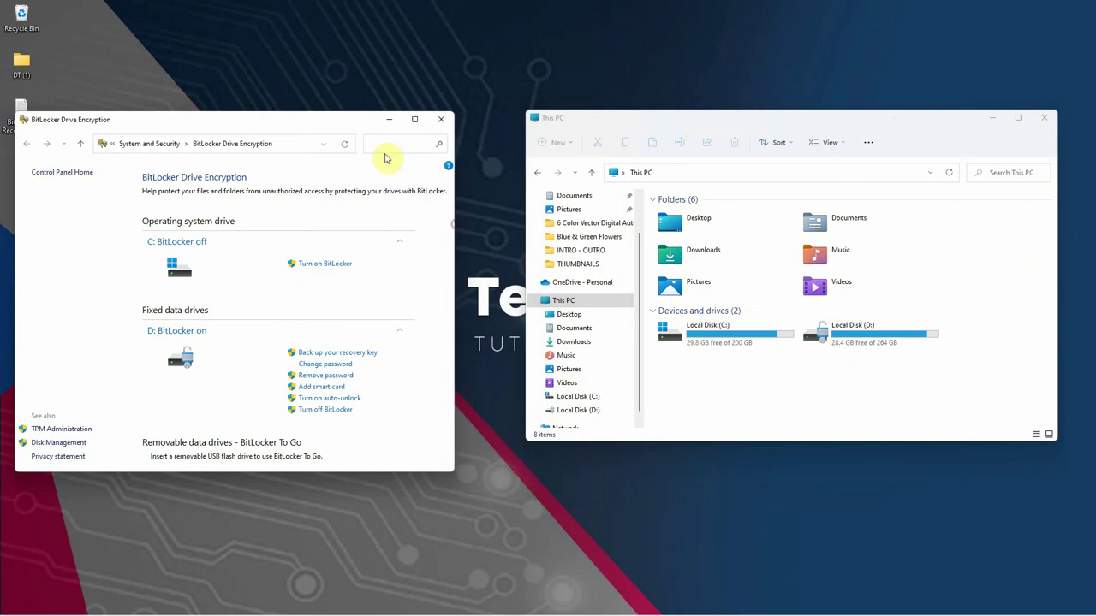
drag(349, 126, 394, 125)
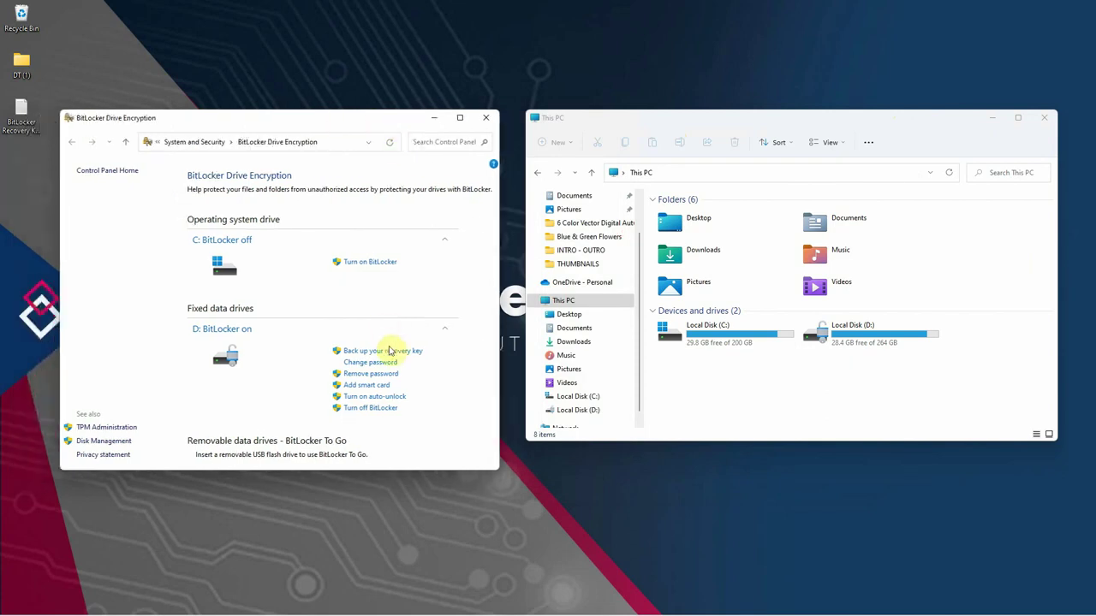
- Turn off BitLocker on drive D and confirm decryption
click(370, 409)
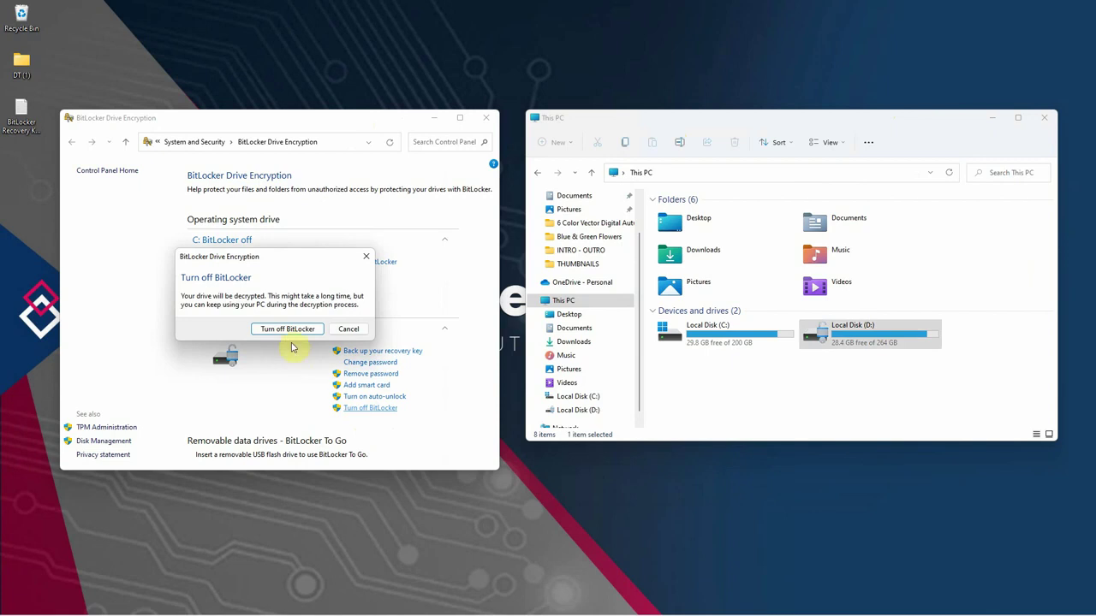
click(288, 330)
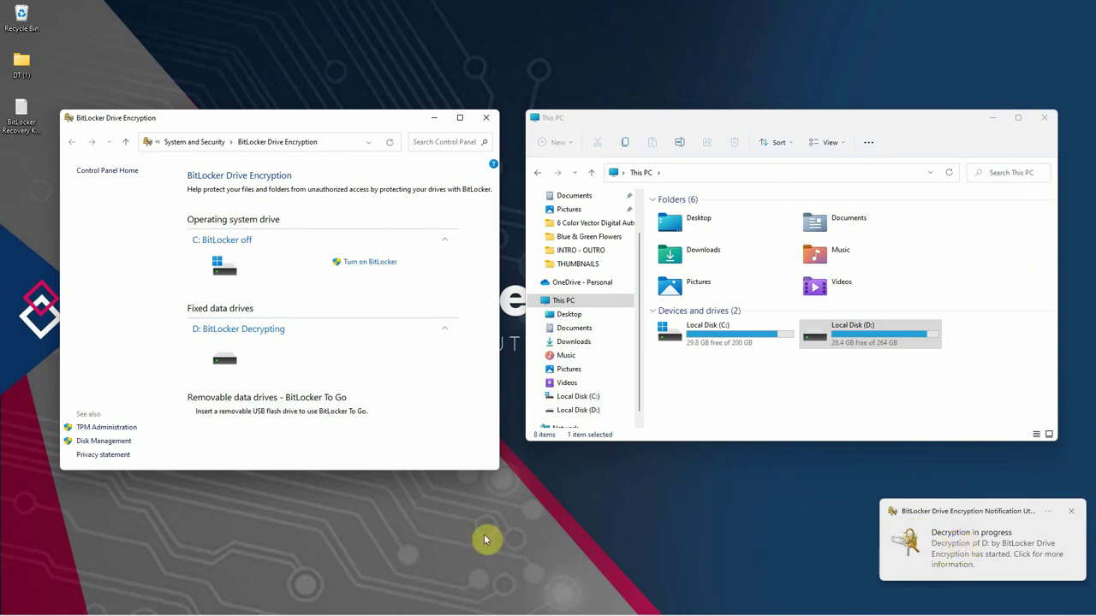
click(446, 331)
- Close the BitLocker Drive Encryption window, then move and minimize the This PC window
click(446, 332)
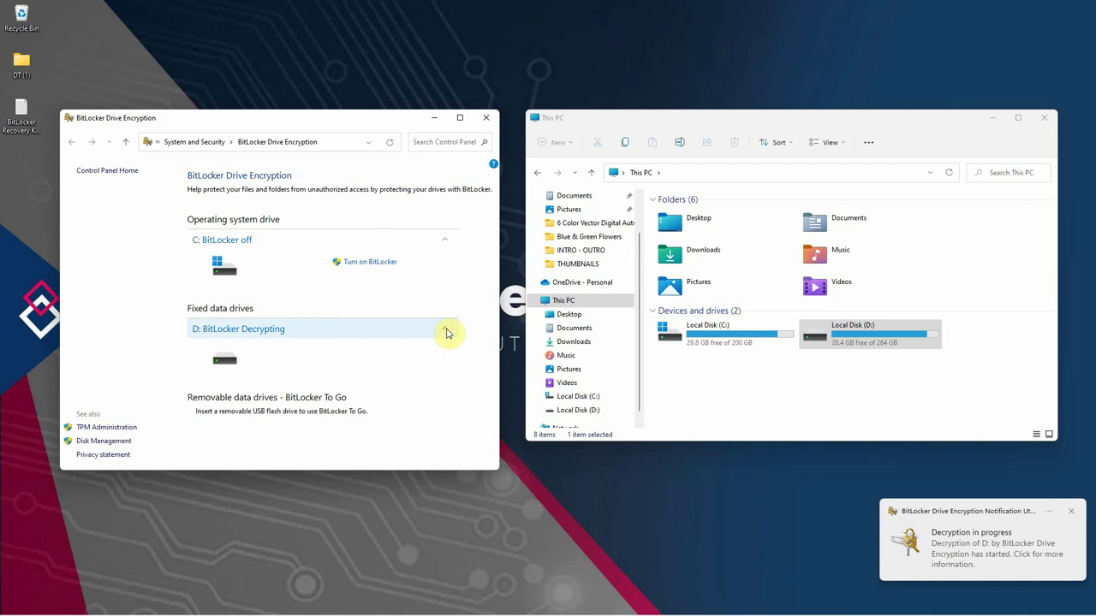
click(484, 120)
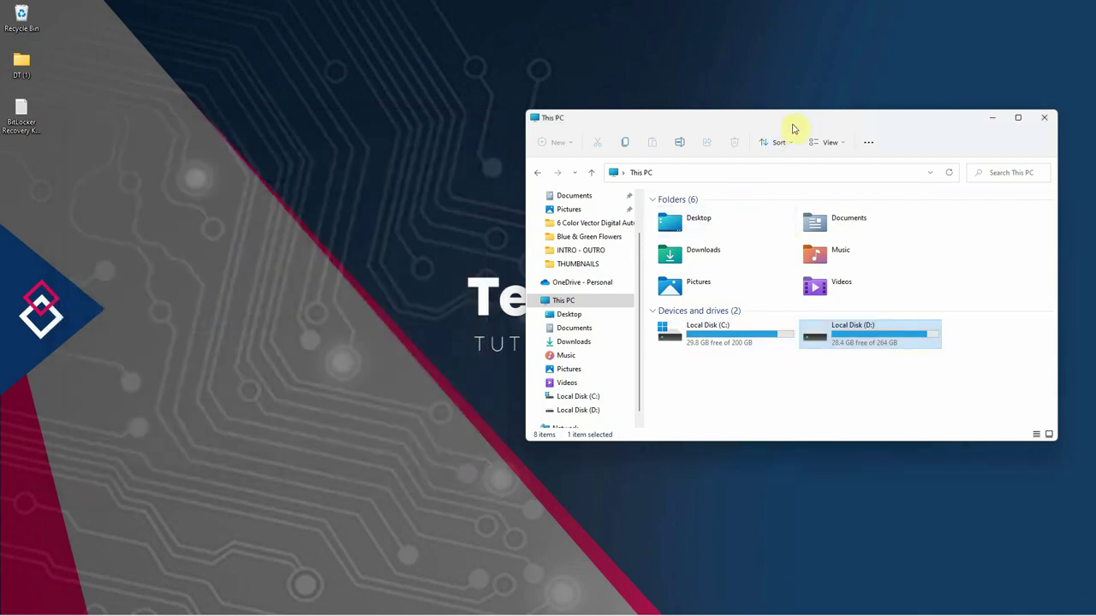
drag(792, 127, 619, 139)
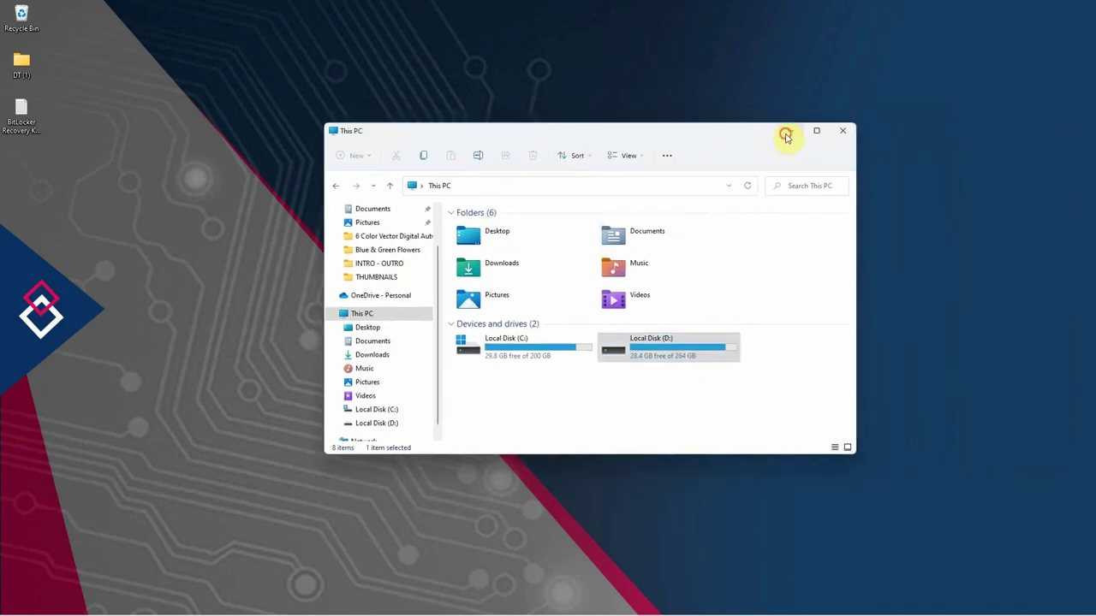
click(786, 134)
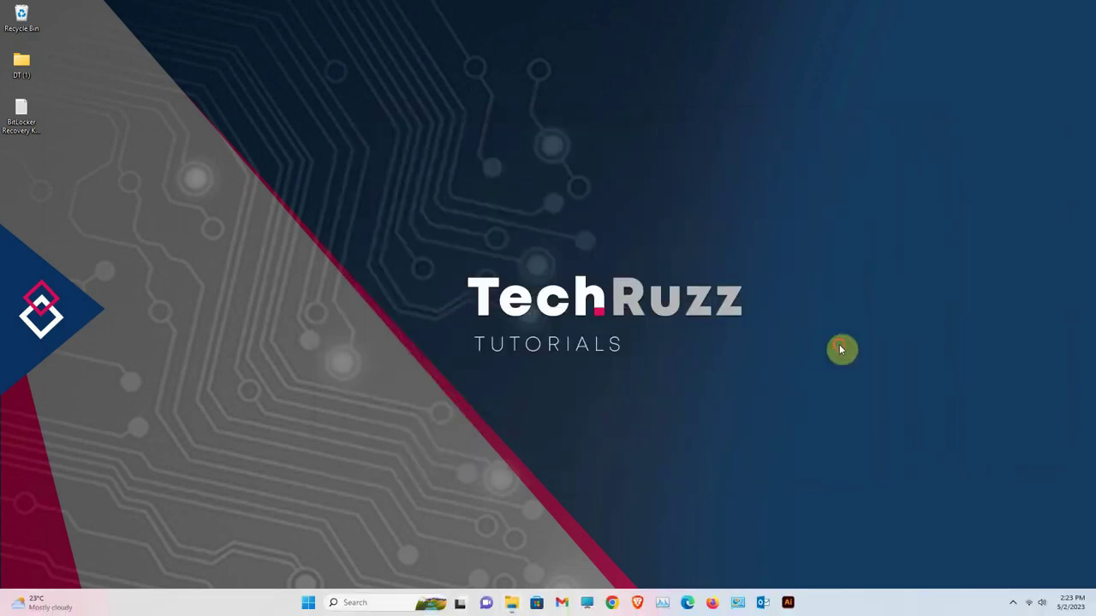